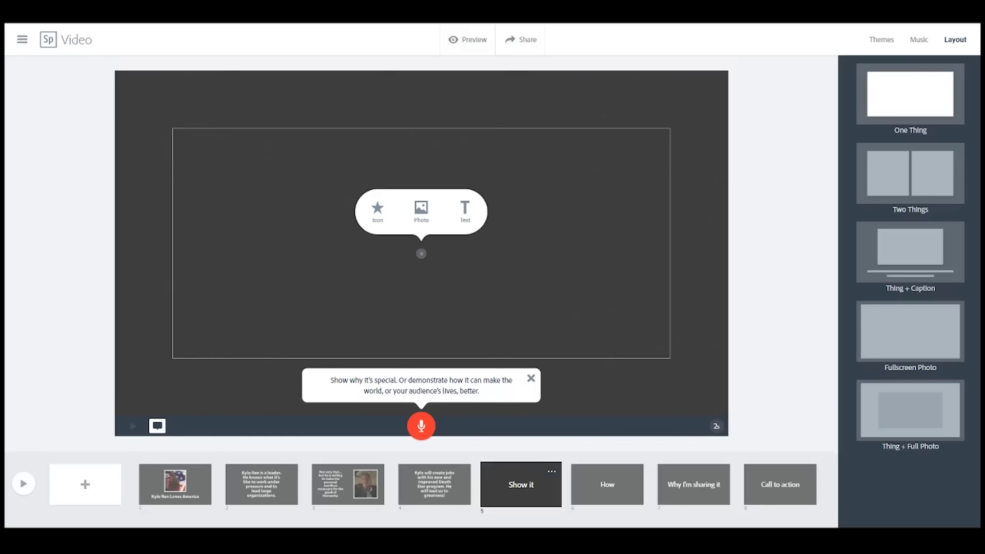
# - Upload the space-station photo onto slide 5
pyautogui.click(420, 210)
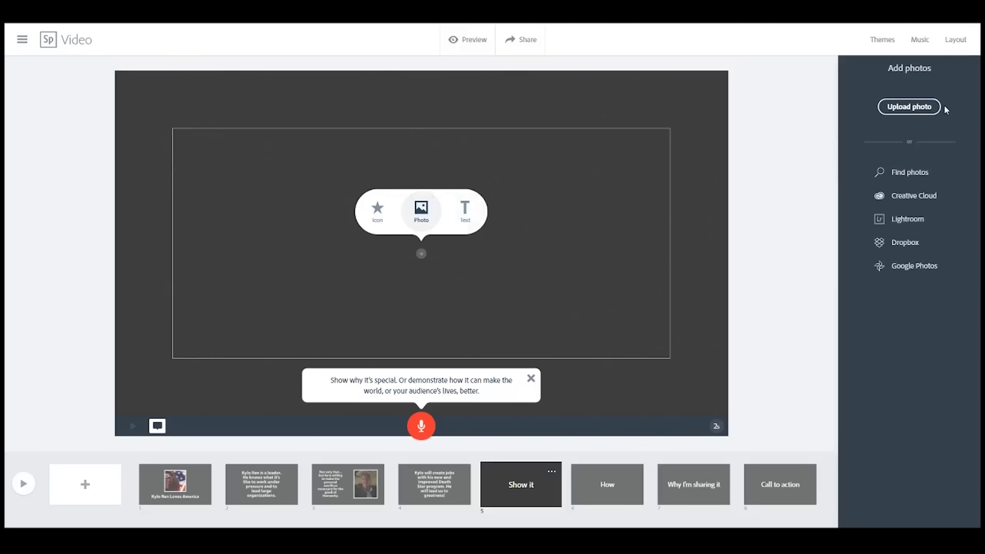
pyautogui.click(921, 109)
pyautogui.doubleClick(589, 246)
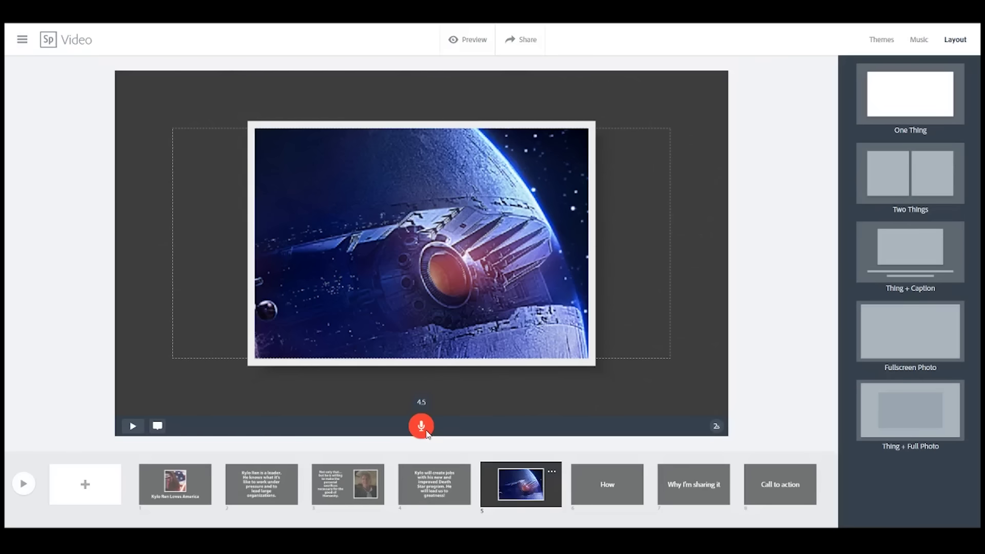
# - Record a 12-second narration for slide 5 and play it back to check
pyautogui.moveTo(426, 434); pyautogui.dragTo(427, 434)
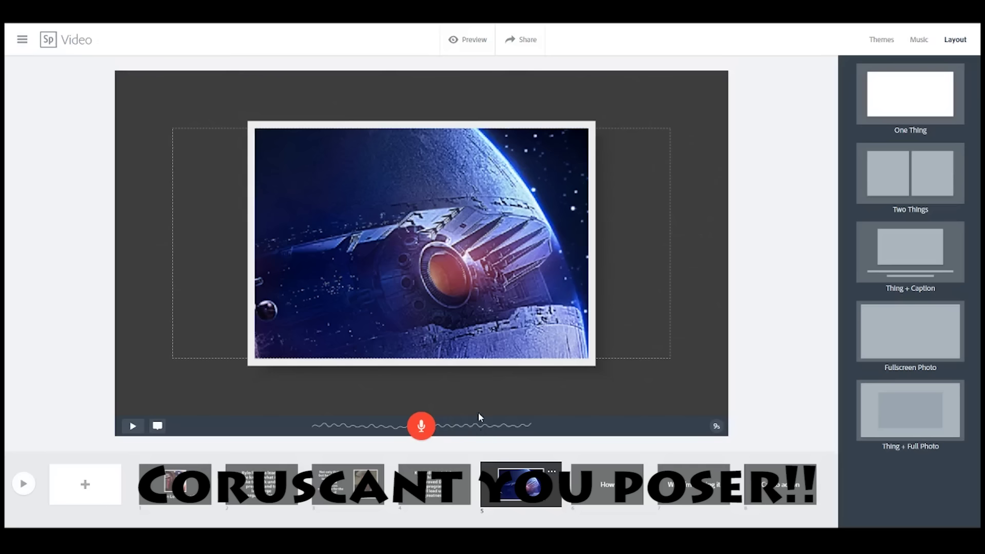
pyautogui.click(425, 426)
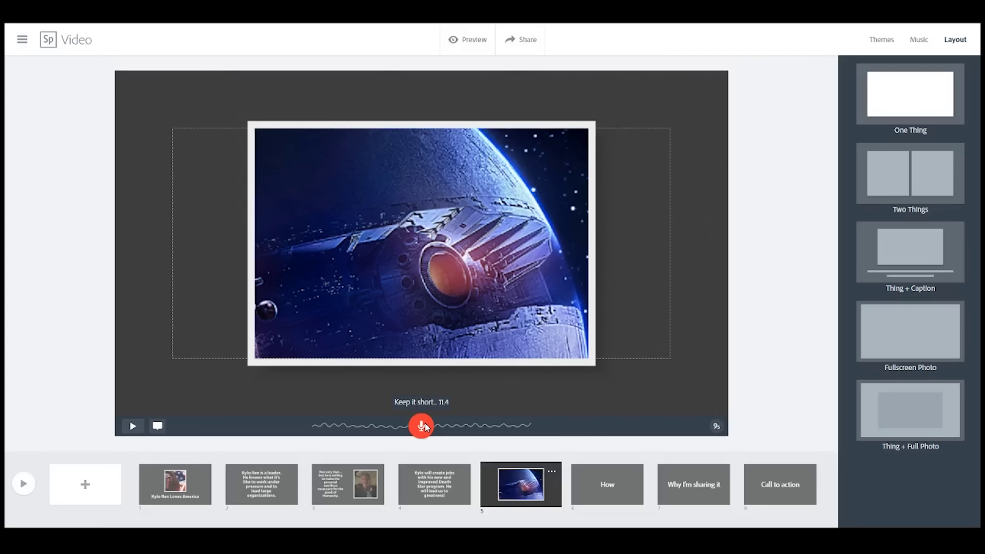
pyautogui.click(424, 426)
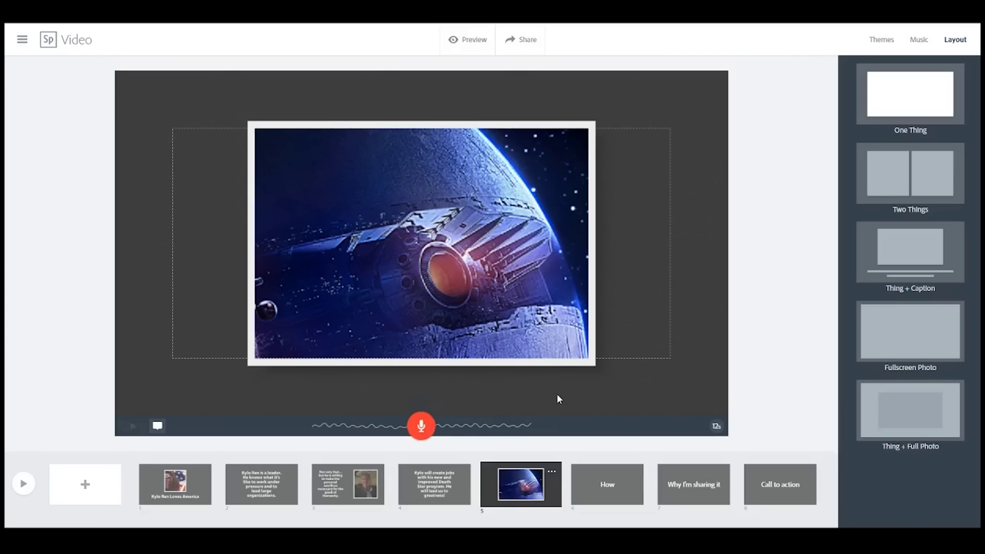
pyautogui.click(134, 428)
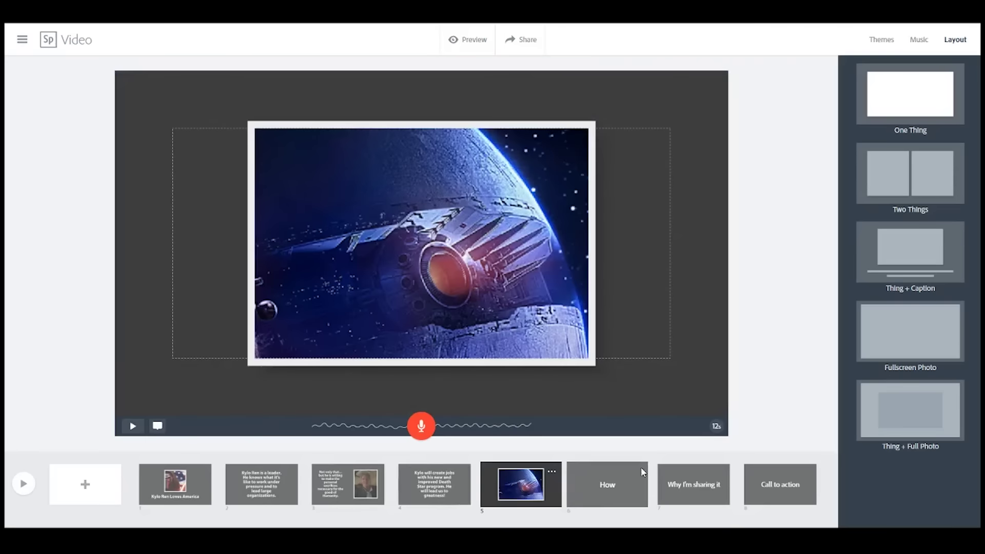
# - Give slide 6 a Thing + Caption layout with the uploaded 'images' photo
pyautogui.click(615, 485)
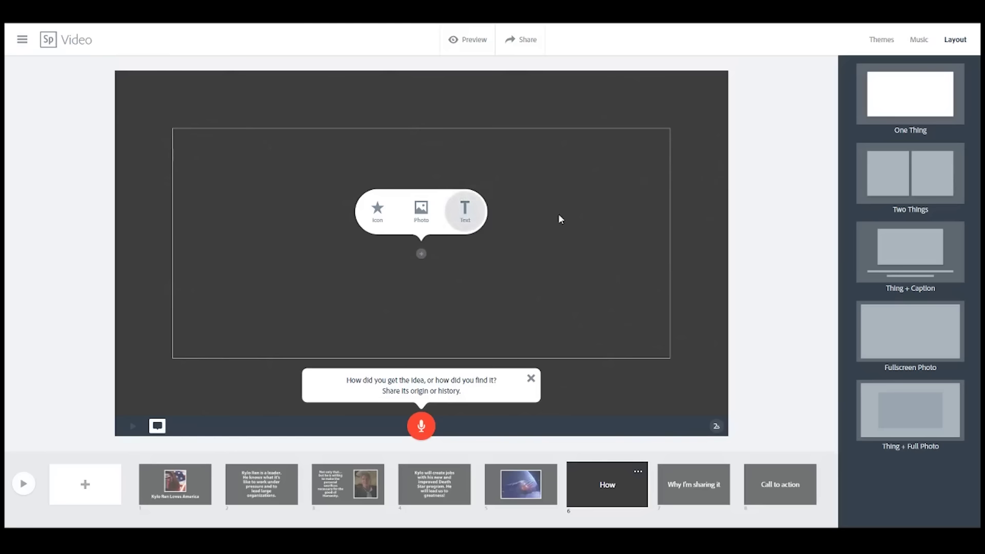
pyautogui.click(908, 246)
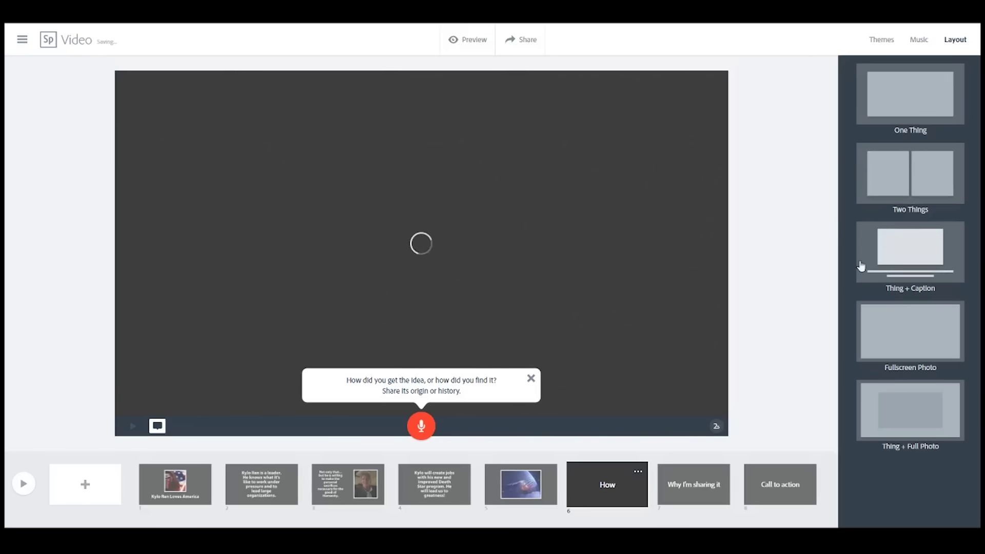
pyautogui.doubleClick(222, 178)
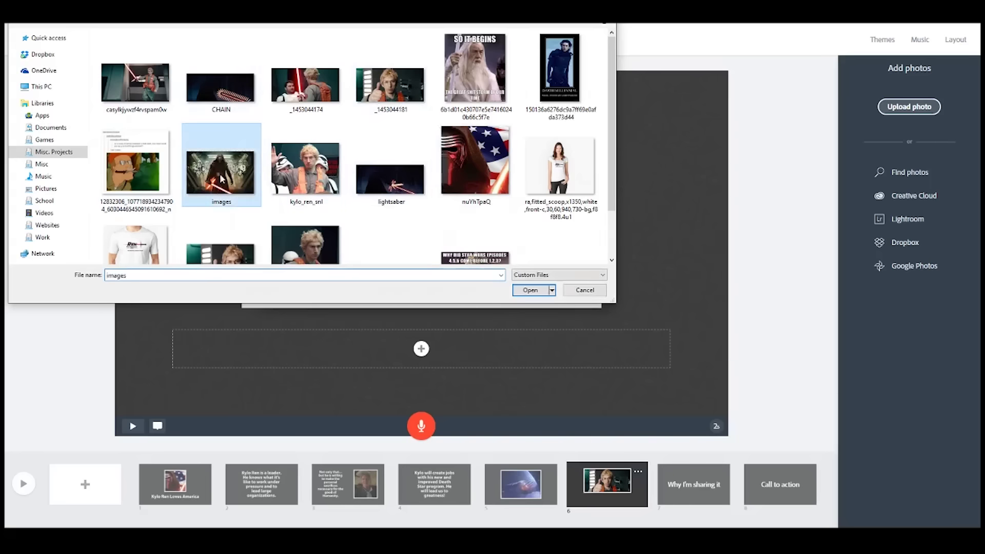
# - Caption slide 6 'We need someone that leads from the front.' / 'Kylo is that leader!'
pyautogui.click(420, 354)
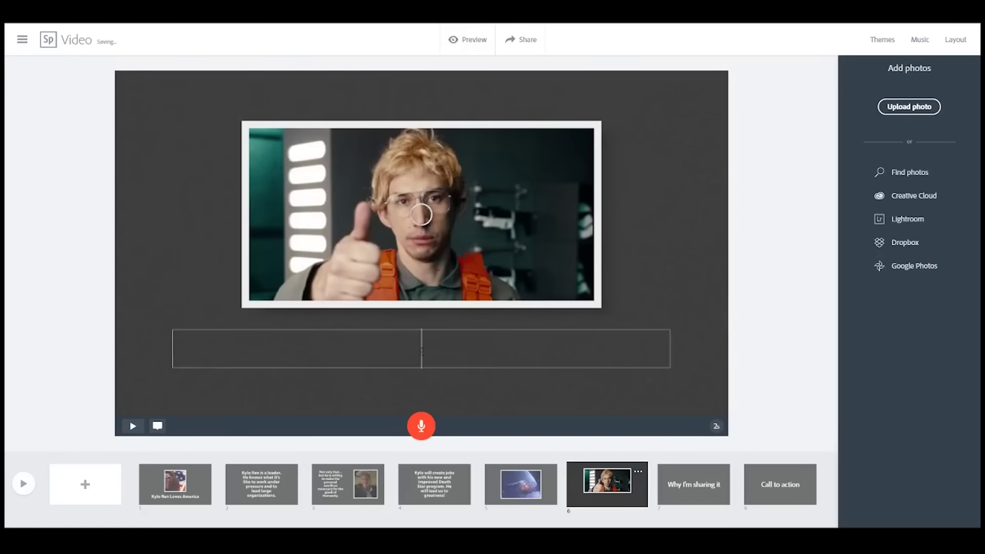
pyautogui.write('We need a lea')
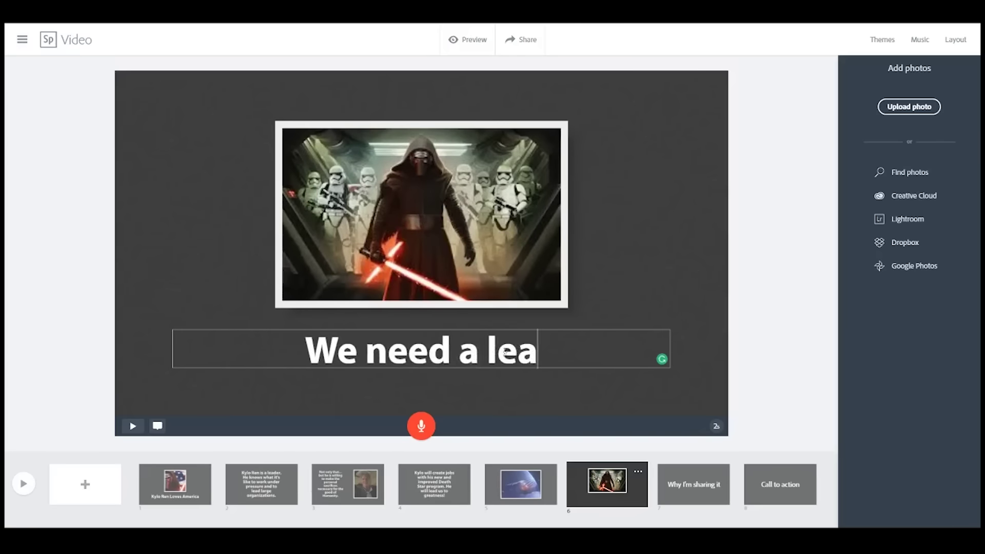
pyautogui.press('BackSpace')
pyautogui.press('BackSpace')
pyautogui.press('BackSpace')
pyautogui.press('BackSpace')
pyautogui.press('BackSpace')
pyautogui.write('someon')
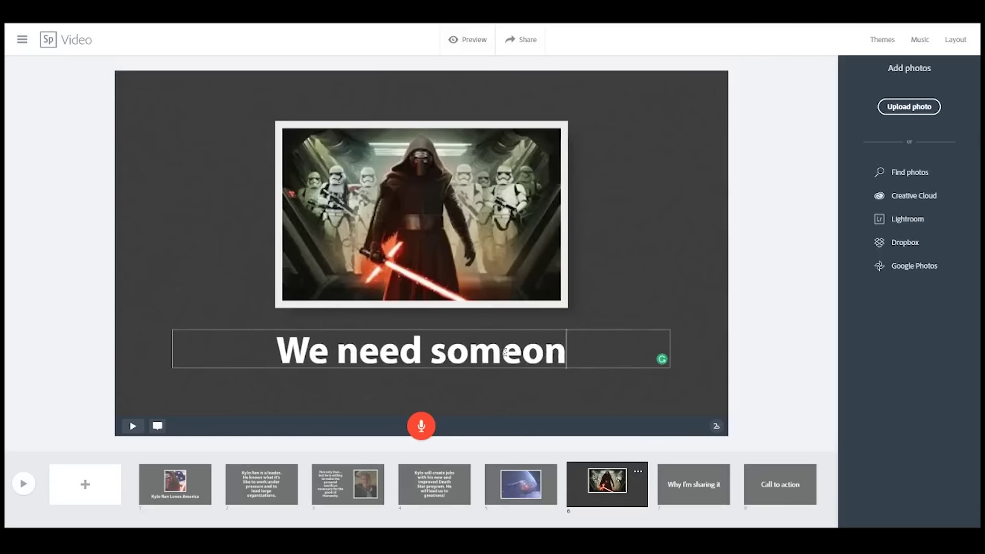
pyautogui.write('e that leads ')
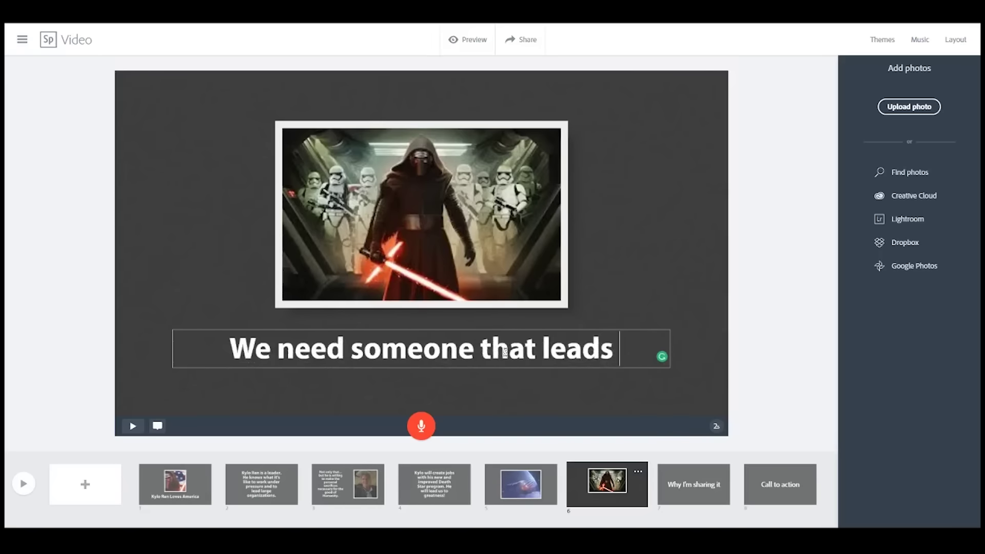
pyautogui.write('from the front.')
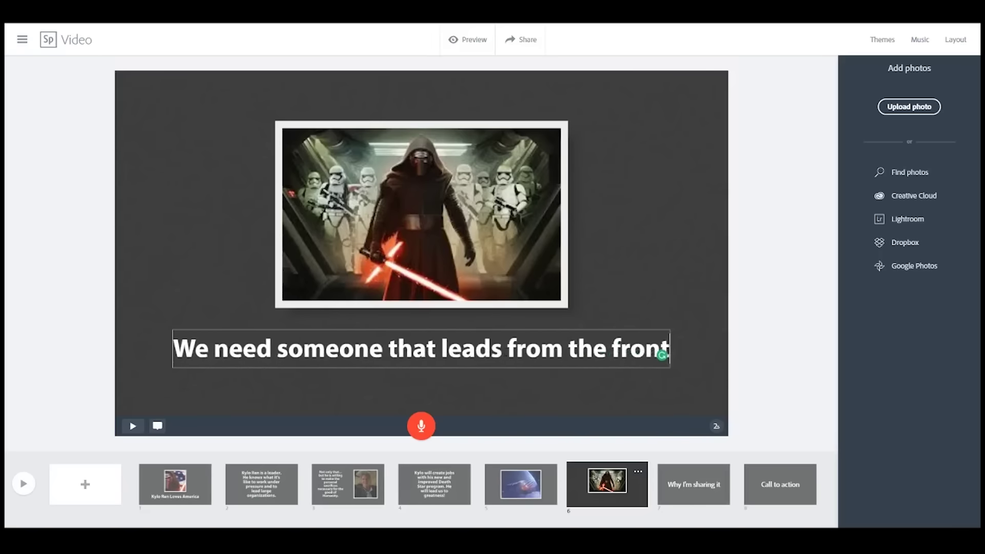
pyautogui.press('Return')
pyautogui.write('Kylo ')
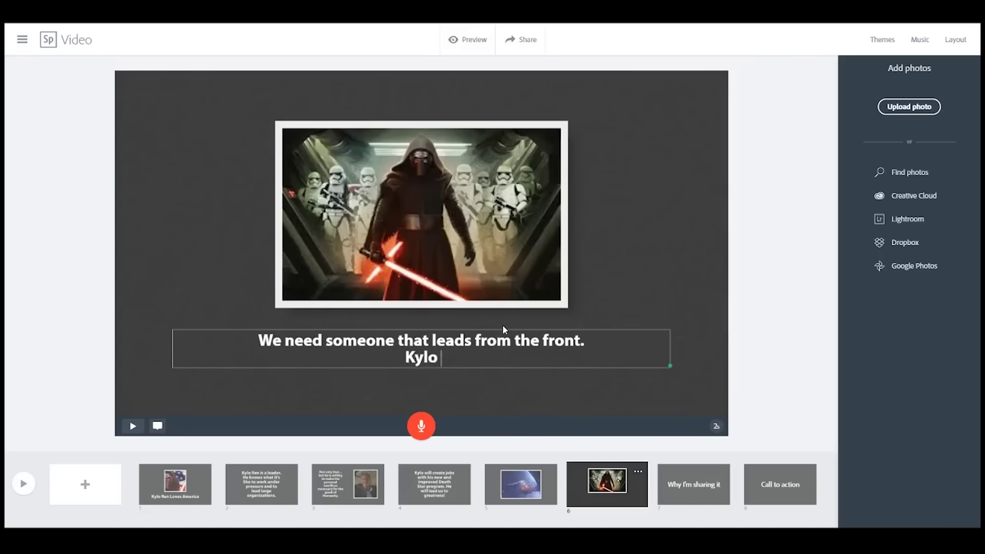
pyautogui.write('is that leader!')
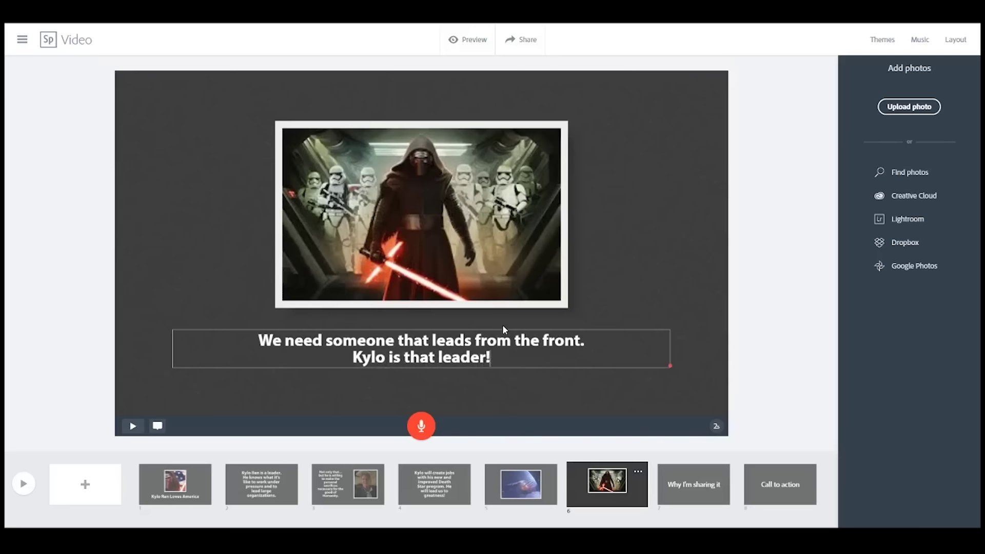
# - Record a 6-second narration for slide 6, then move to slide 7
pyautogui.click(424, 432)
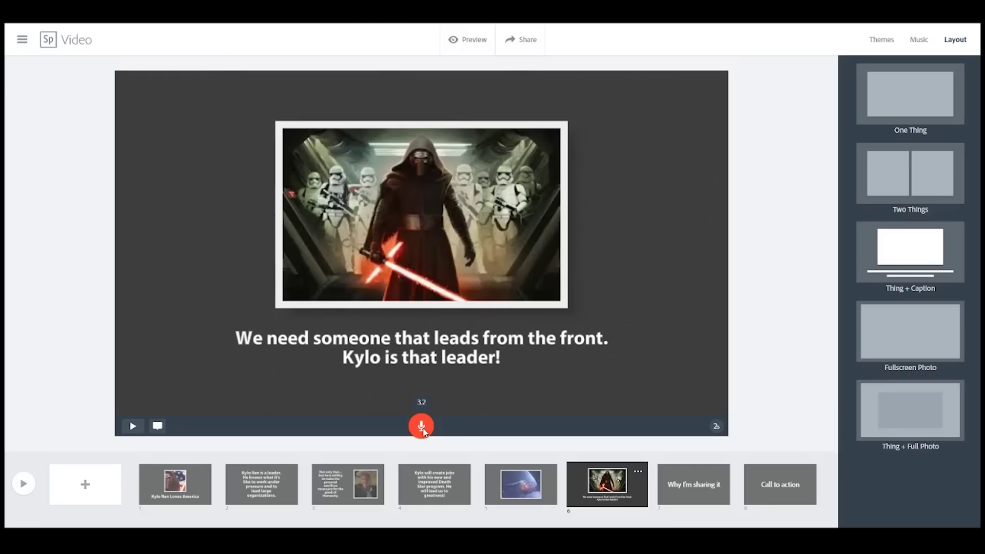
pyautogui.click(132, 426)
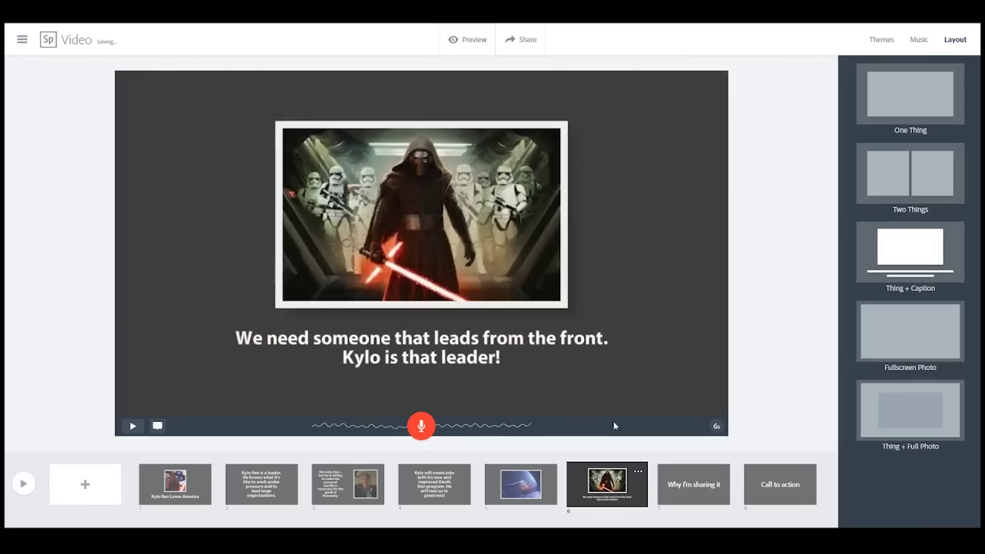
pyautogui.click(690, 489)
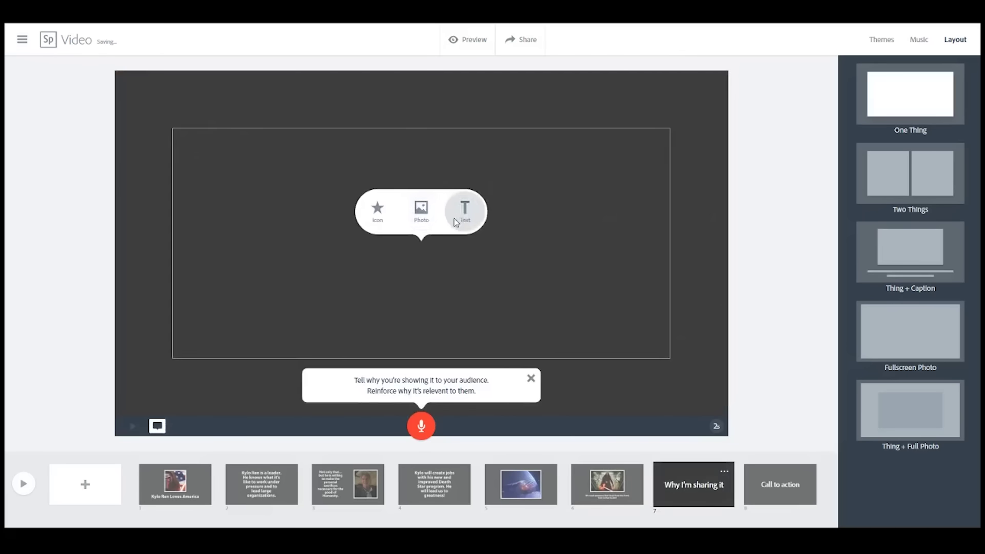
# - Write 'I believe in a better galaxy for all. That is why I am voting for Kylo Ren for President.' on slide 7
pyautogui.click(455, 212)
pyautogui.write('I belive')
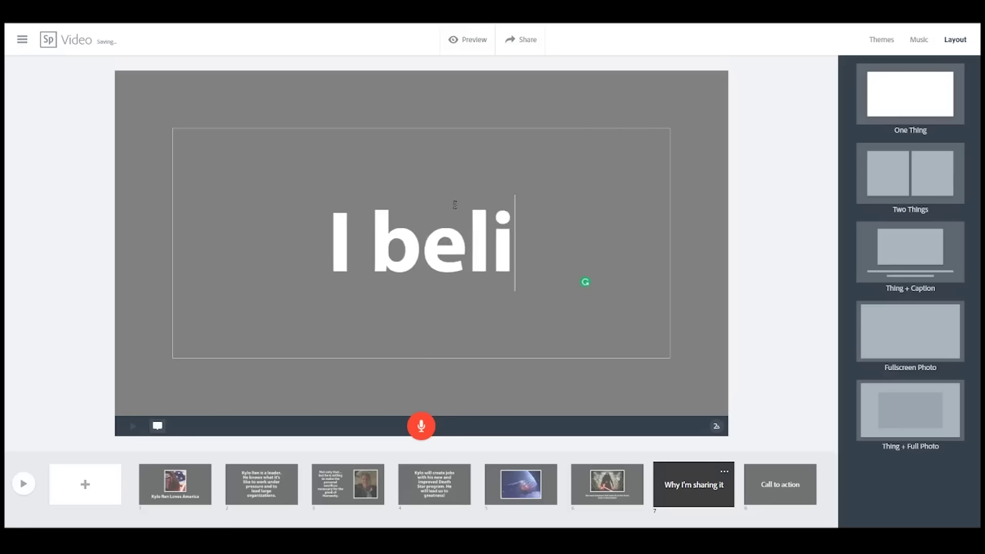
pyautogui.press('BackSpace')
pyautogui.press('BackSpace')
pyautogui.write('ev')
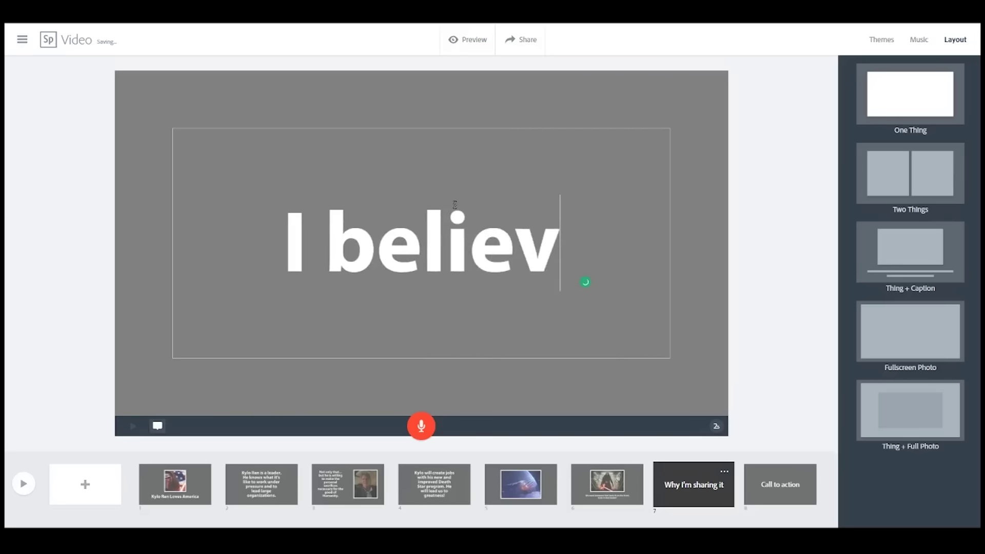
pyautogui.write('e in a betterg')
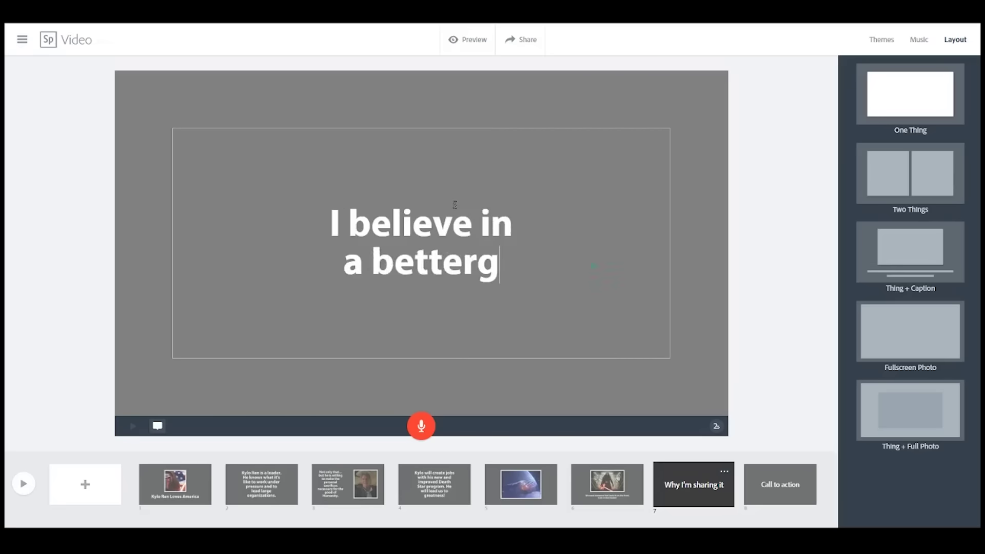
pyautogui.press('BackSpace')
pyautogui.write('ga')
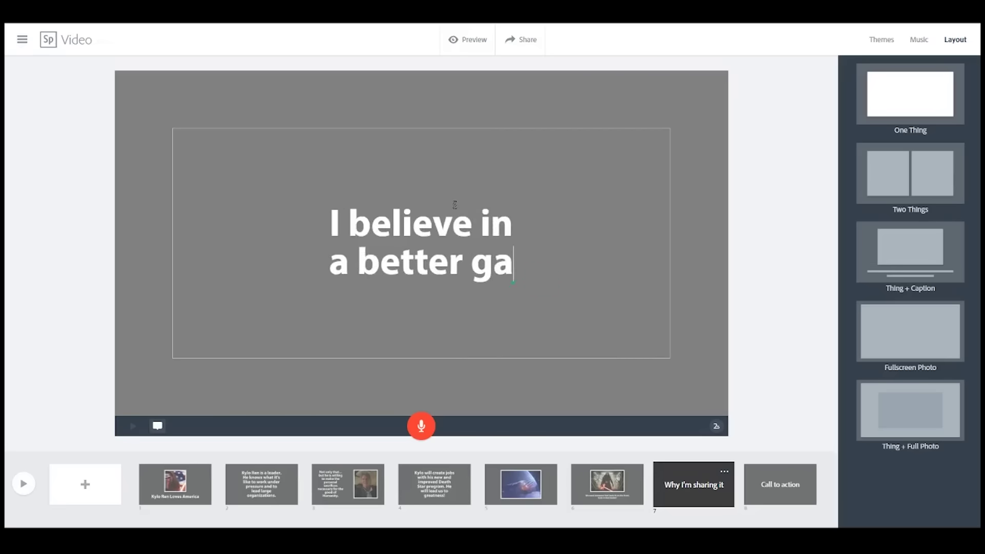
pyautogui.write('laxy for')
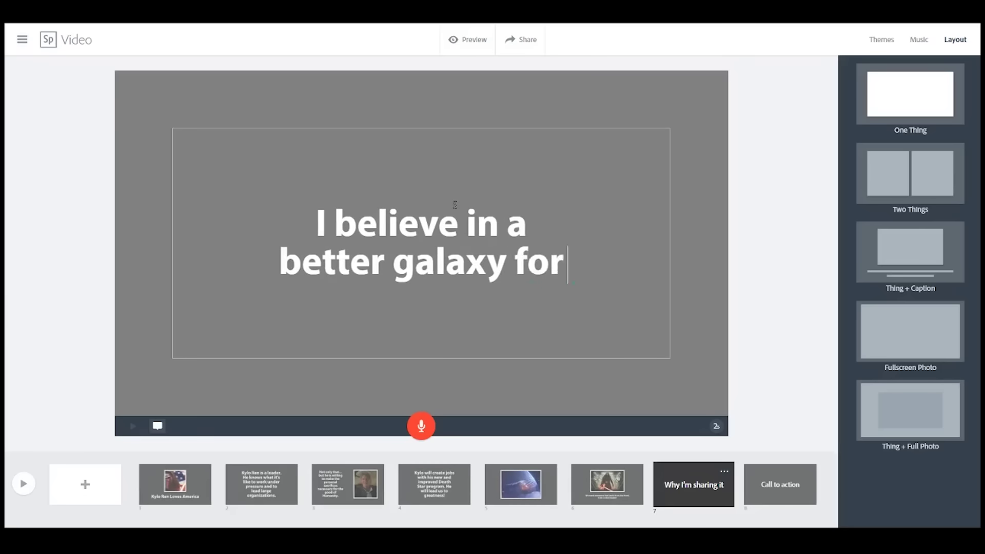
pyautogui.write(' all. That is ')
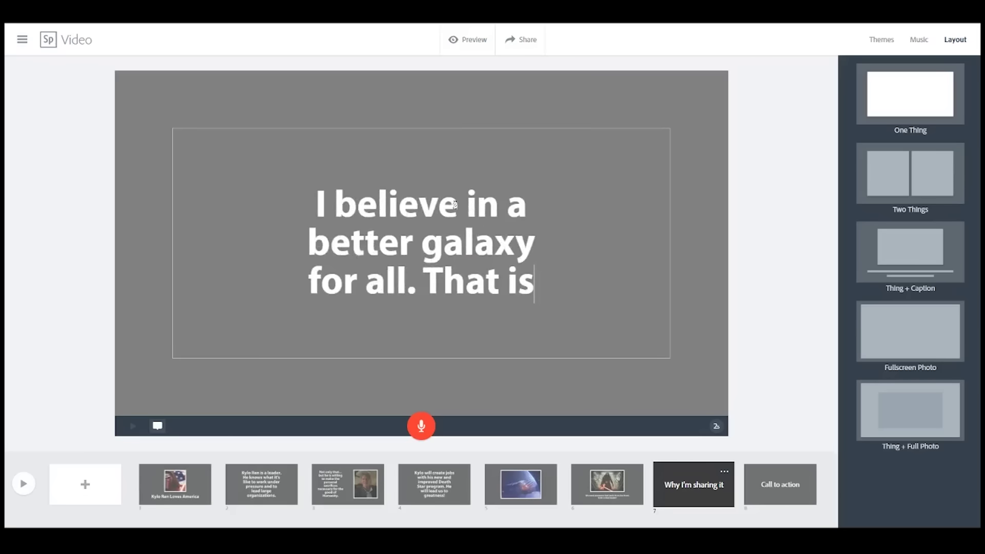
pyautogui.write('why I am ')
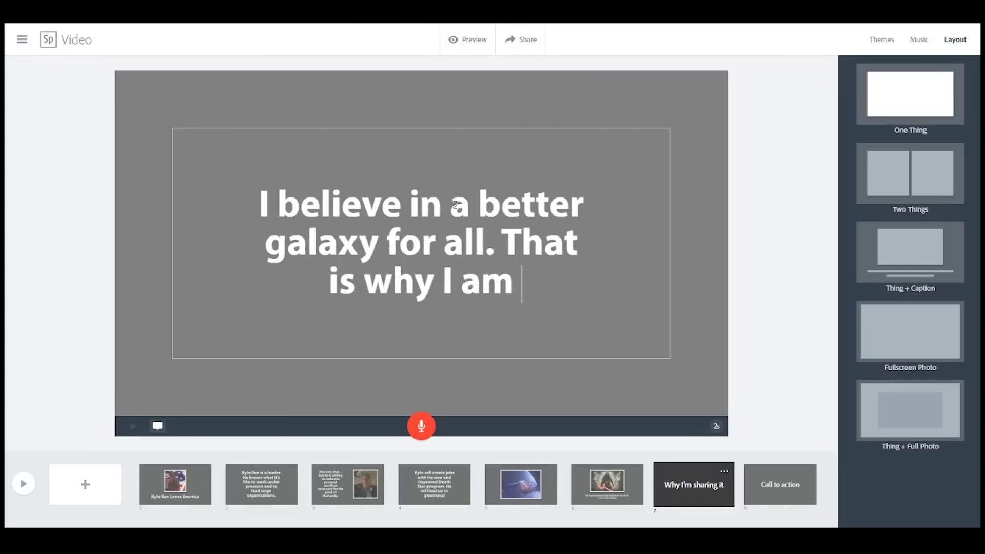
pyautogui.write('voting for ')
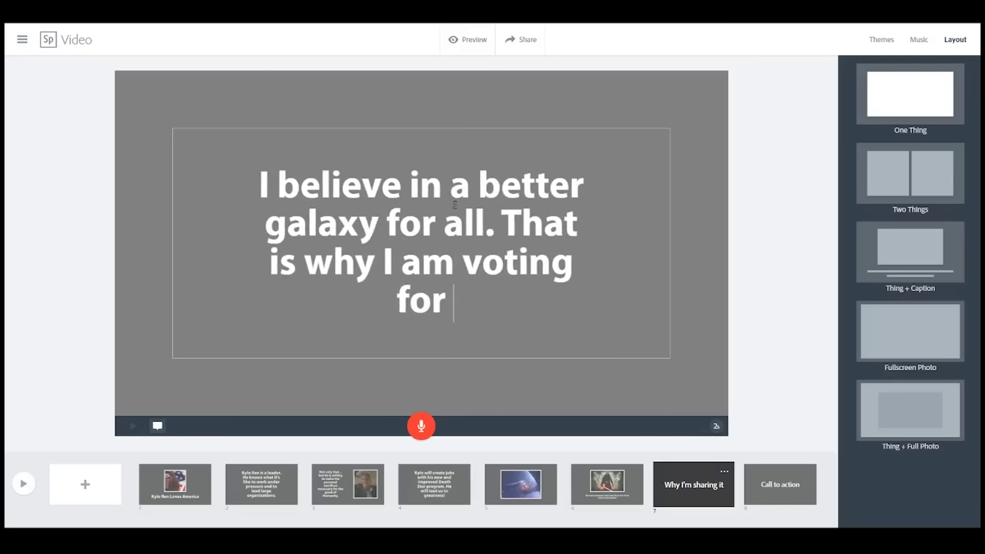
pyautogui.write('Kylo Ren')
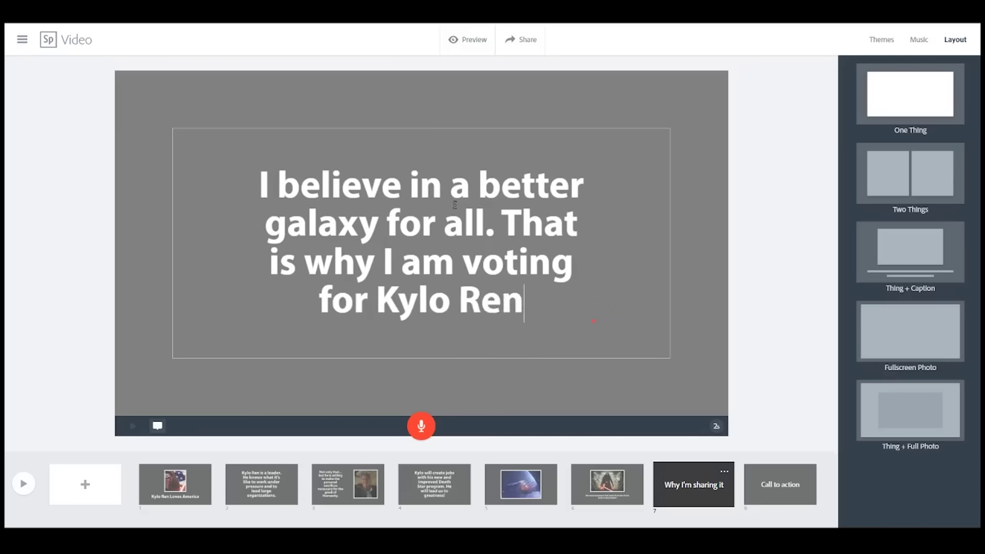
pyautogui.write(' for President.')
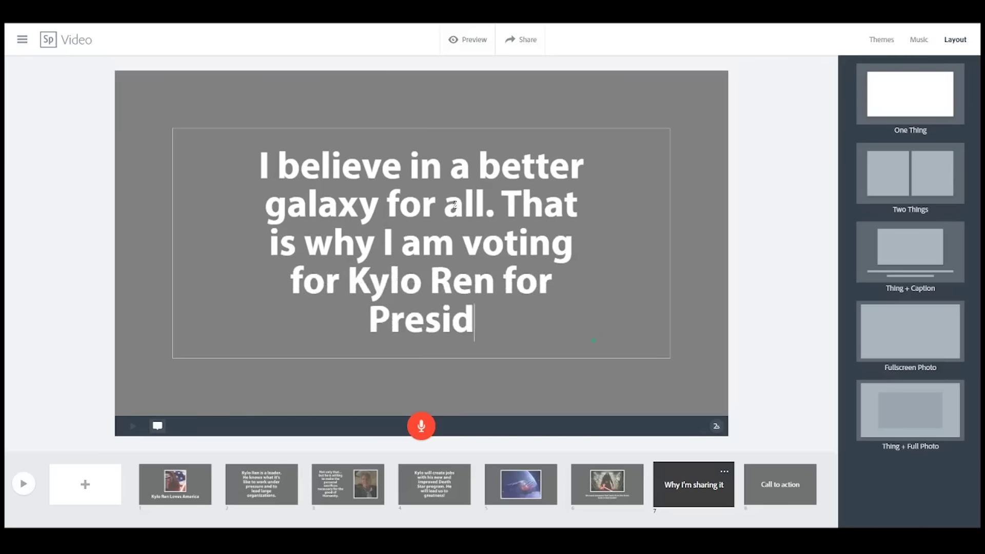
# - Record a 7-second narration for slide 7 and play it back
pyautogui.click(425, 427)
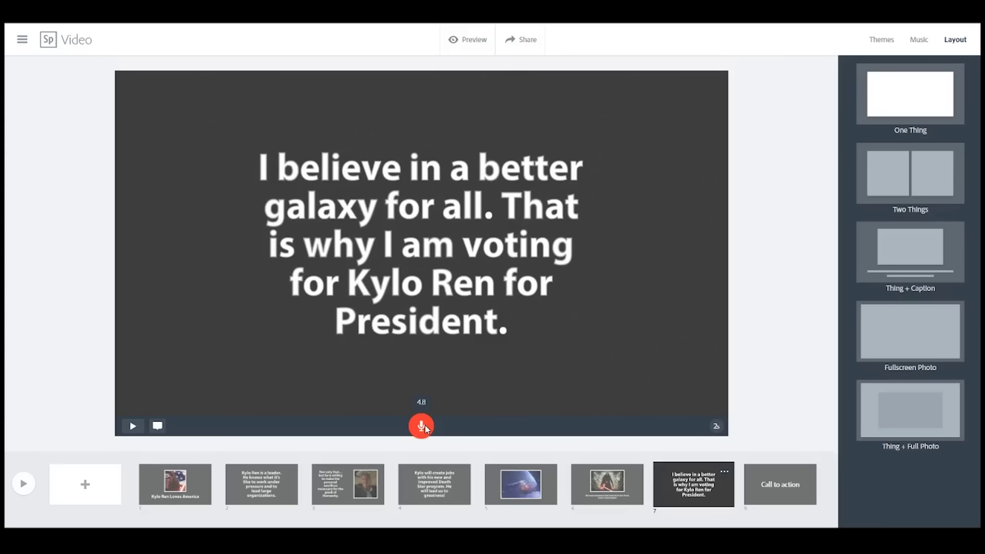
pyautogui.click(426, 429)
pyautogui.click(134, 428)
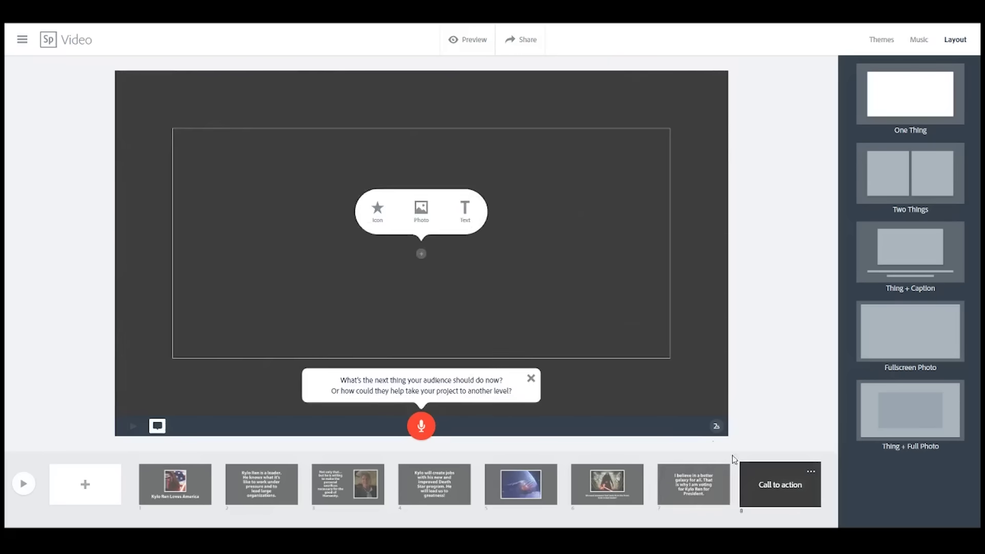
# - Give slide 8 a Thing + Caption layout with the 'Kylo Ren -' caption and record narration
pyautogui.click(883, 265)
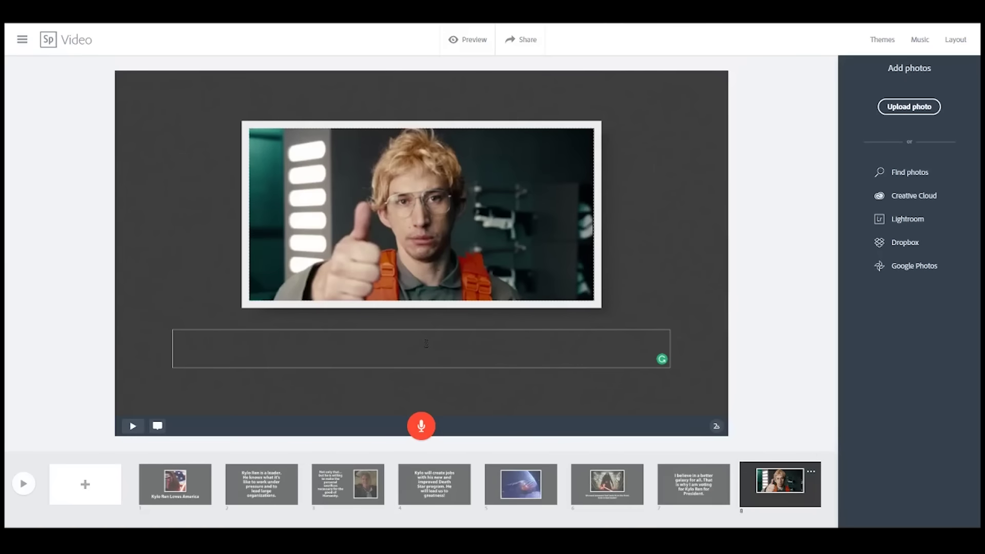
pyautogui.write('Kylo Ren -')
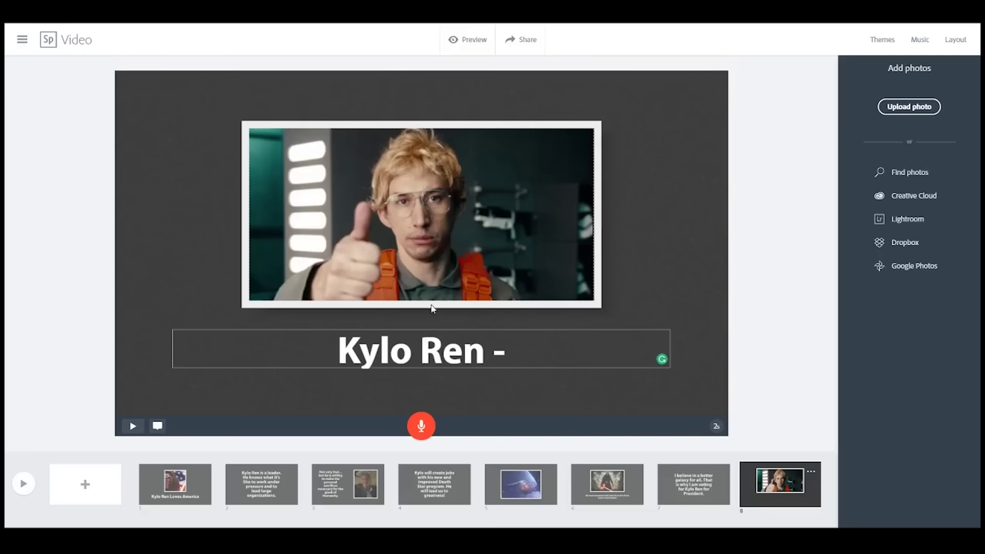
pyautogui.press('Escape')
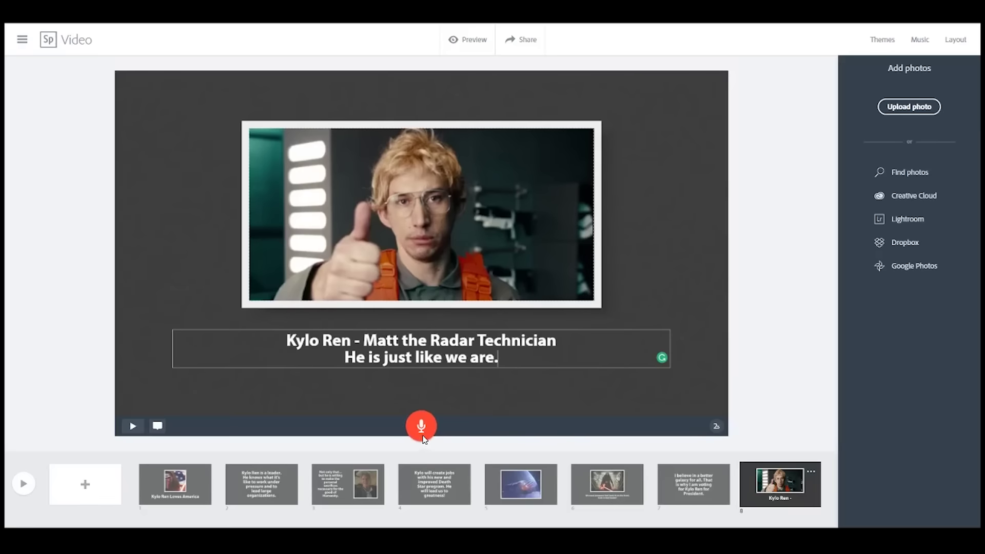
pyautogui.click(423, 433)
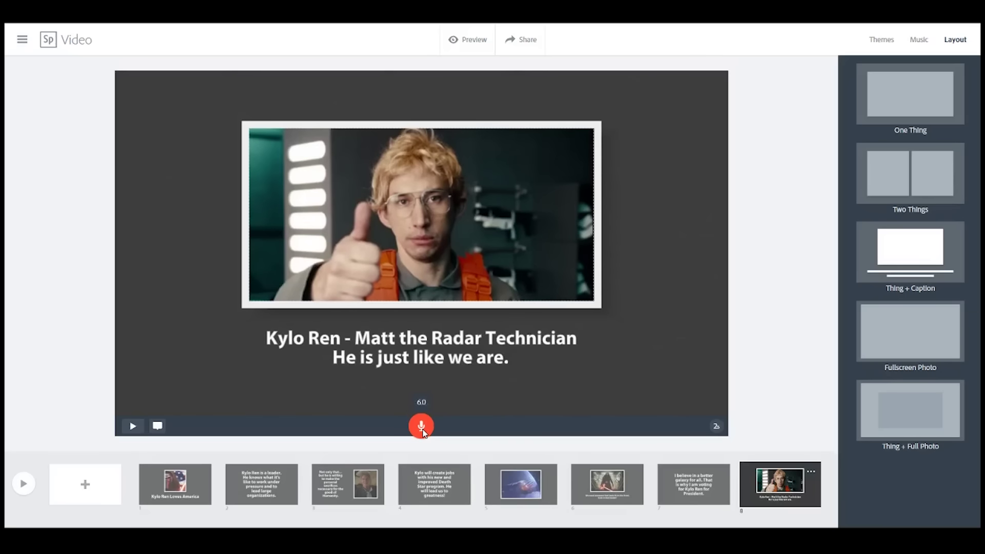
pyautogui.moveTo(424, 433); pyautogui.dragTo(421, 434)
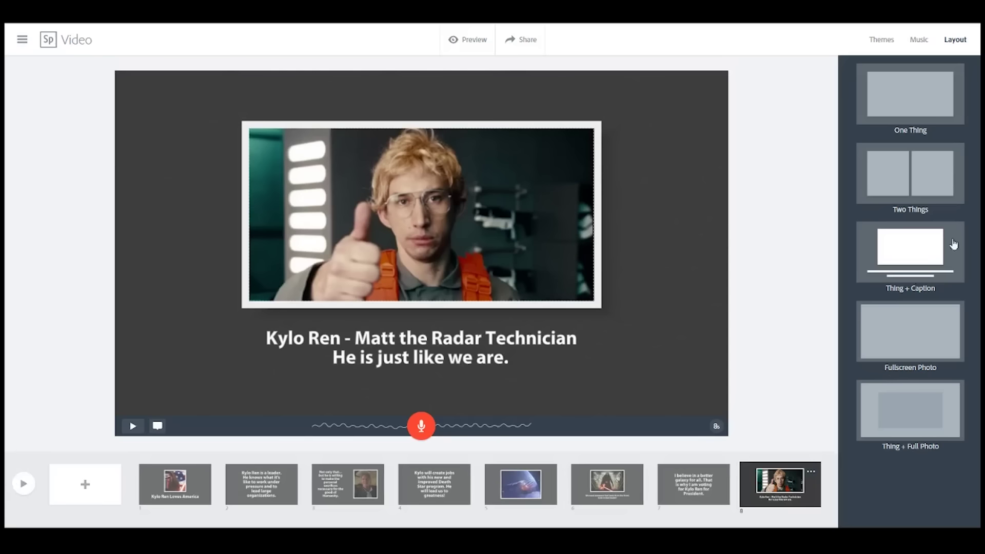
# - Preview Pacific Pier, then choose Trek Further under Uplifting as the soundtrack
pyautogui.click(919, 40)
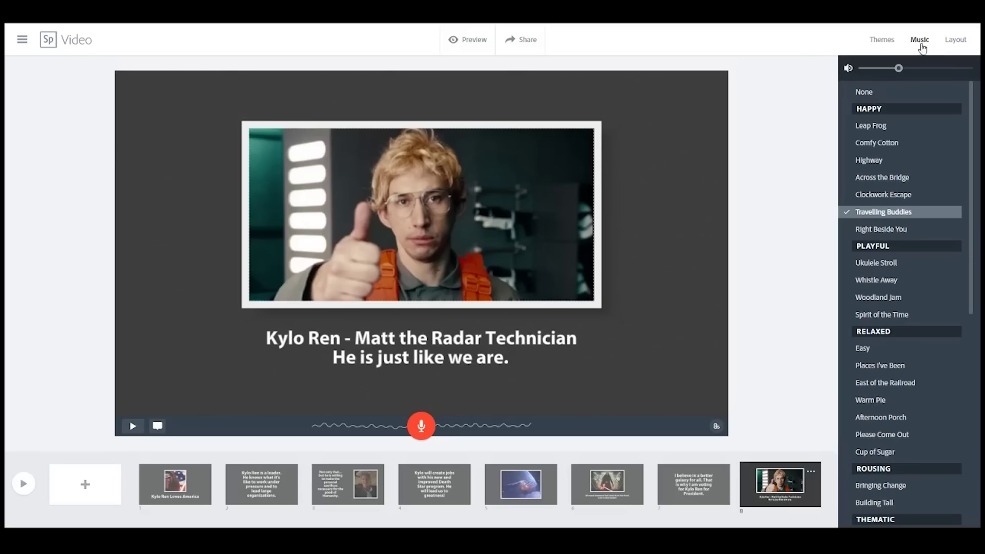
pyautogui.scroll(-1, 922, 365)
pyautogui.scroll(-5, 921, 366)
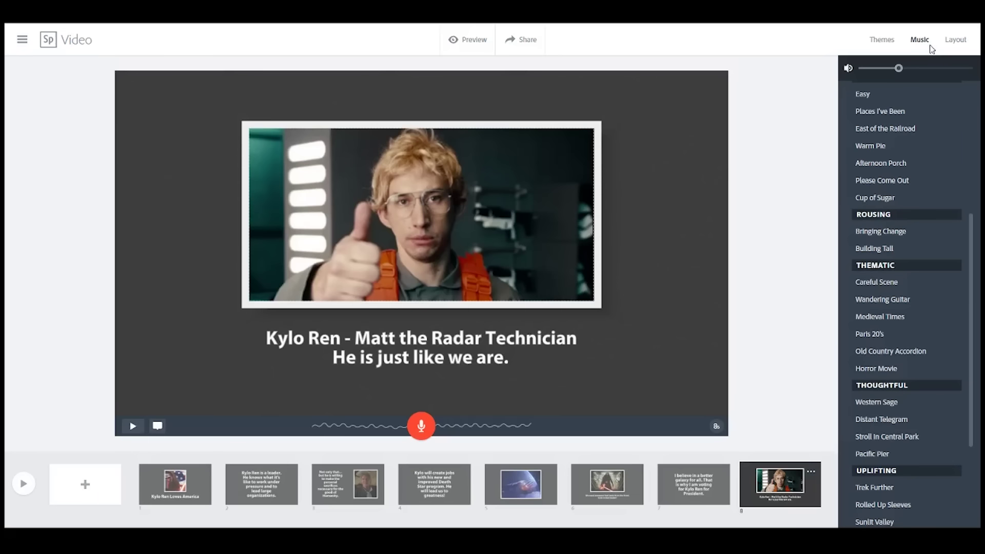
pyautogui.moveTo(849, 234)
pyautogui.scroll(-3, 848, 236)
pyautogui.click(848, 301)
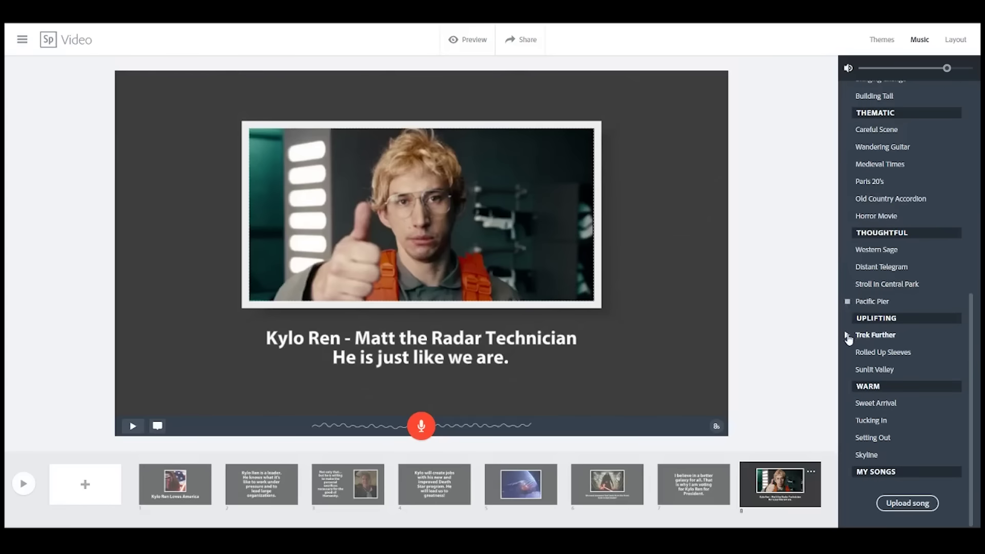
pyautogui.click(847, 336)
pyautogui.click(24, 486)
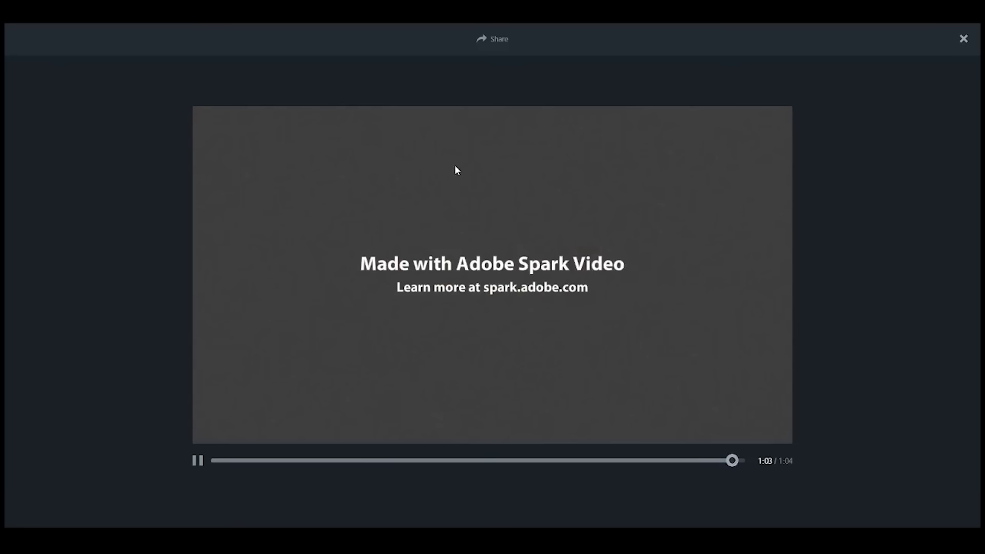
# - Close the preview and apply the Tradition theme to all eight slides
pyautogui.click(963, 39)
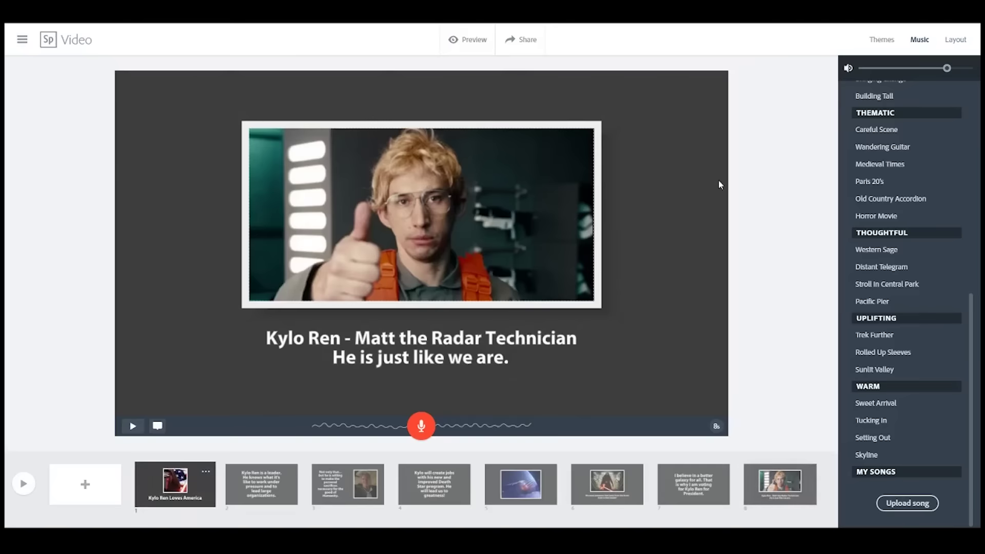
pyautogui.click(884, 40)
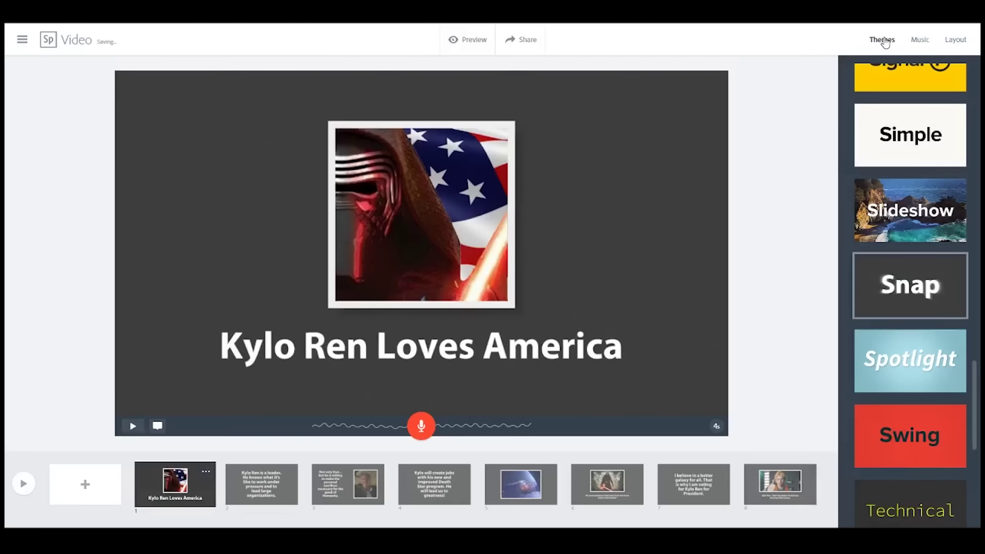
pyautogui.scroll(-1, 889, 297)
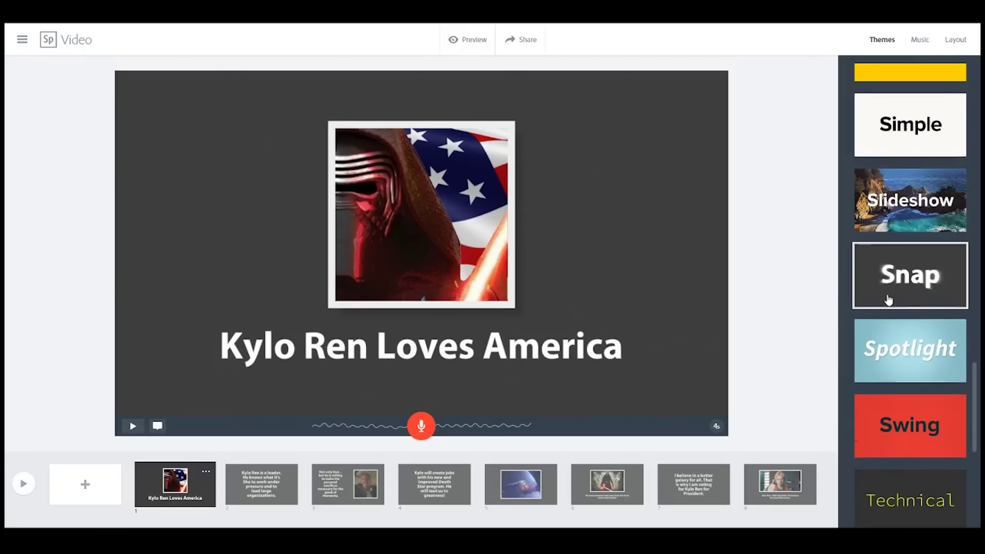
pyautogui.scroll(-6, 893, 295)
pyautogui.click(906, 286)
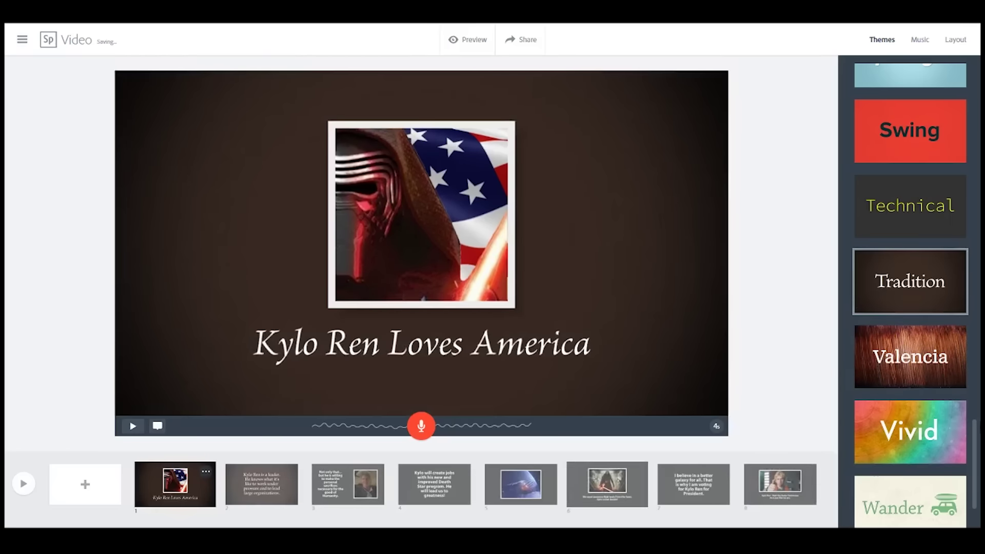
pyautogui.scroll(-2, 921, 452)
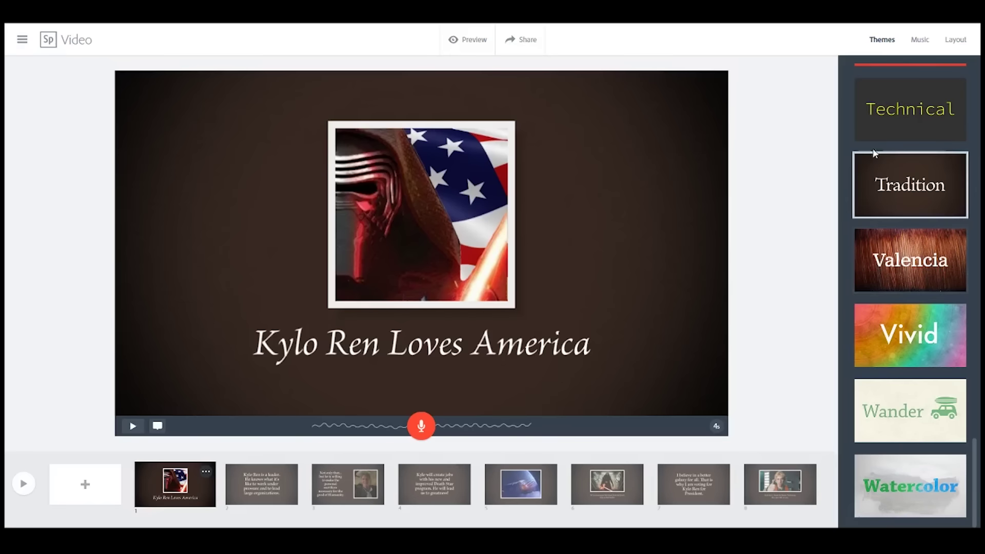
# - Replace the share title 'Pokemon Rocks' with 'Kylo Ren for President' and add subtitle 'A leader we can believe in!'
pyautogui.click(523, 44)
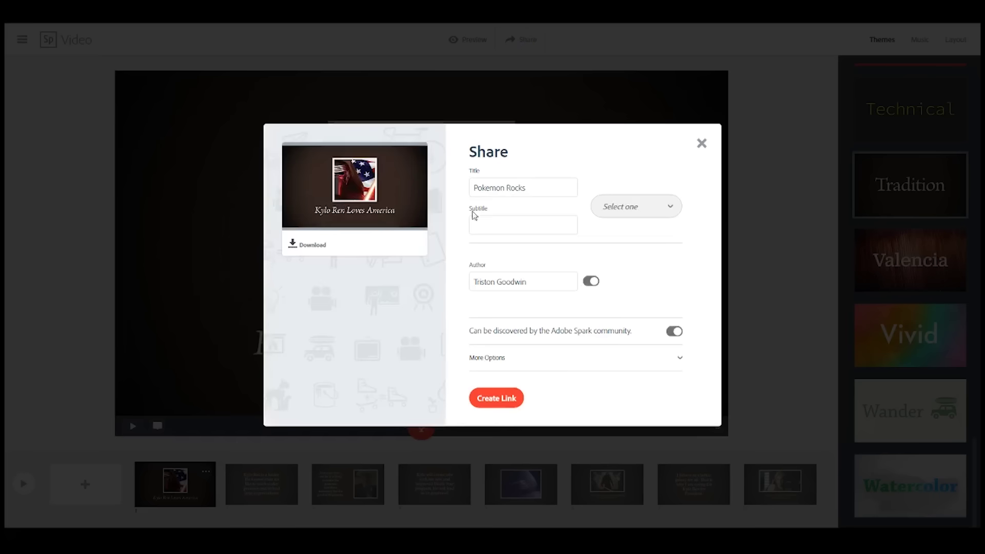
pyautogui.moveTo(534, 185); pyautogui.dragTo(430, 192)
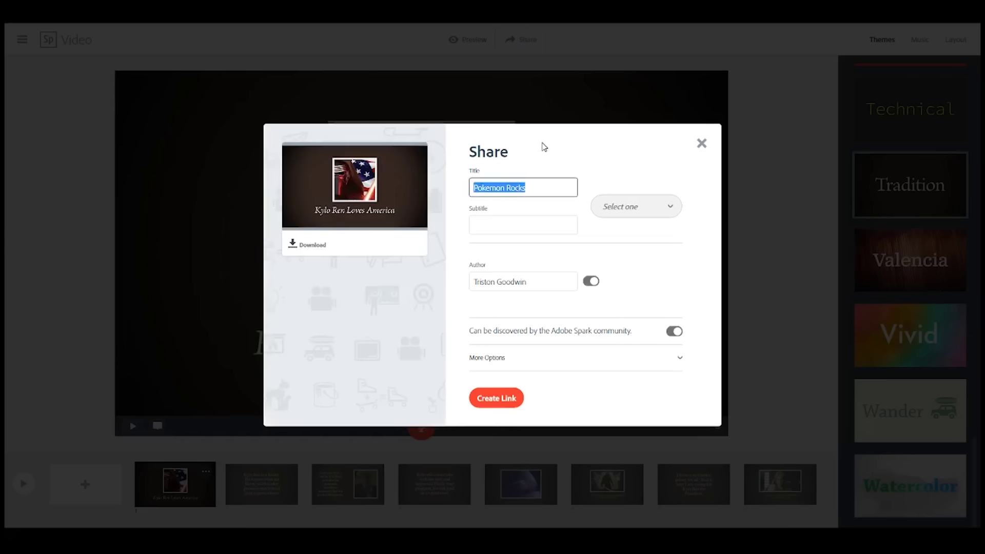
pyautogui.write('Kylo Ren for President')
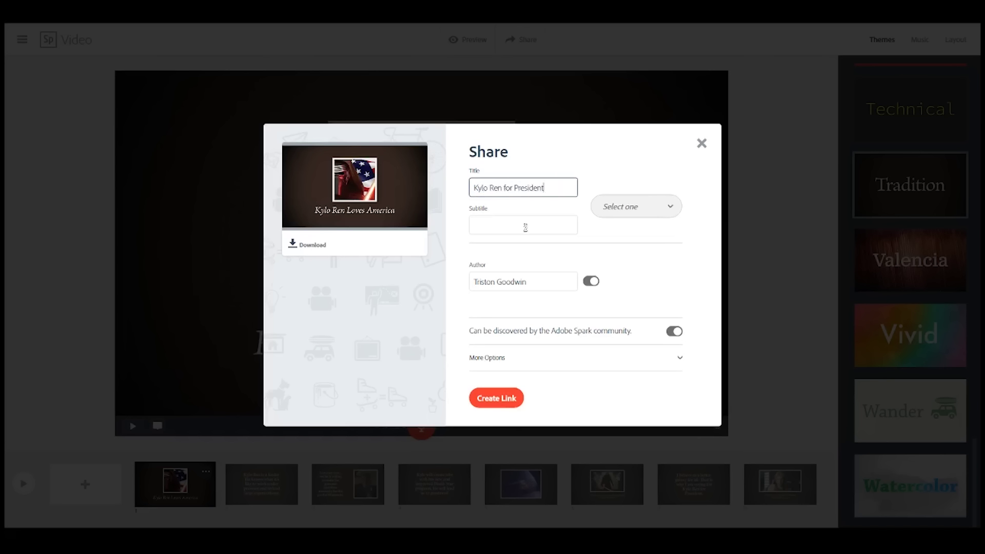
pyautogui.click(528, 225)
pyautogui.write('A leader we')
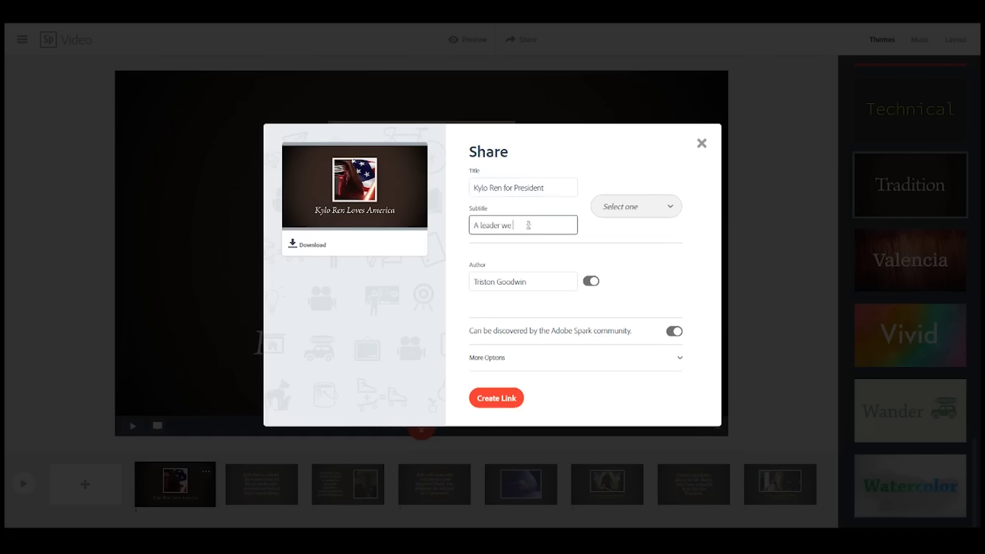
pyautogui.write(' can believe')
pyautogui.press('BackSpace')
pyautogui.press('BackSpace')
pyautogui.write('eve')
# - Set the video category to Causes and expand More Options for credits
pyautogui.click(609, 205)
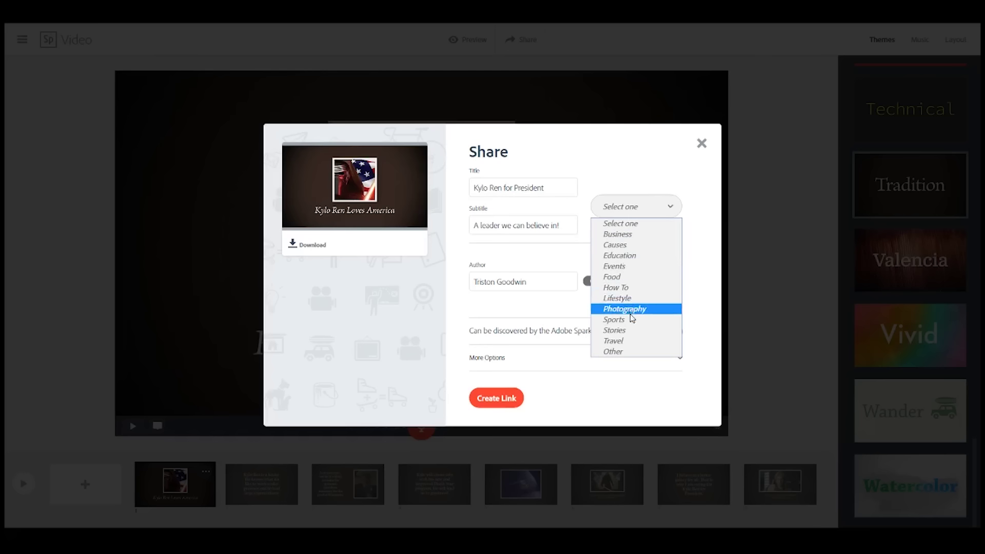
pyautogui.click(635, 245)
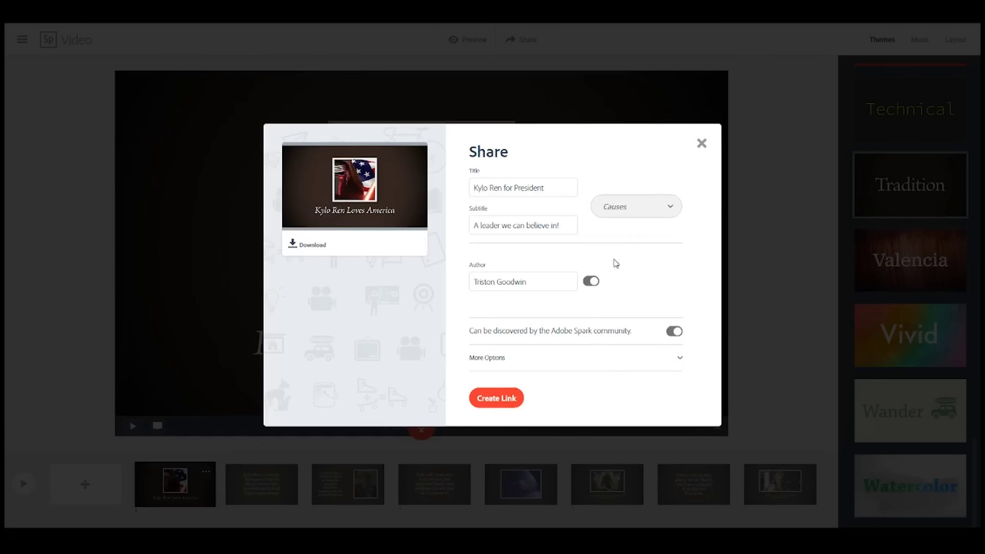
pyautogui.click(528, 363)
pyautogui.scroll(1, 644, 335)
pyautogui.scroll(1, 644, 335)
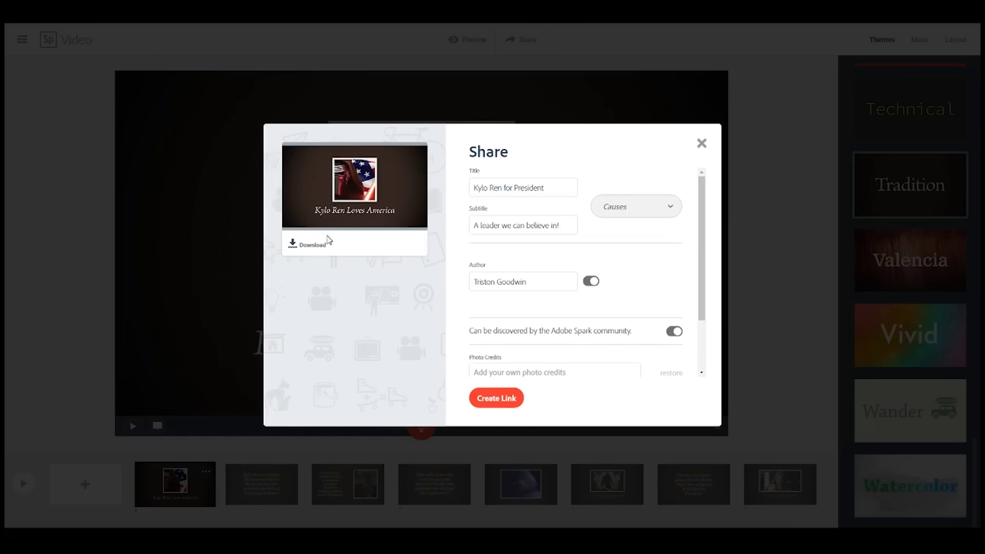
# - Download the finished Kylo Ren campaign video from the Share dialog
pyautogui.click(311, 249)
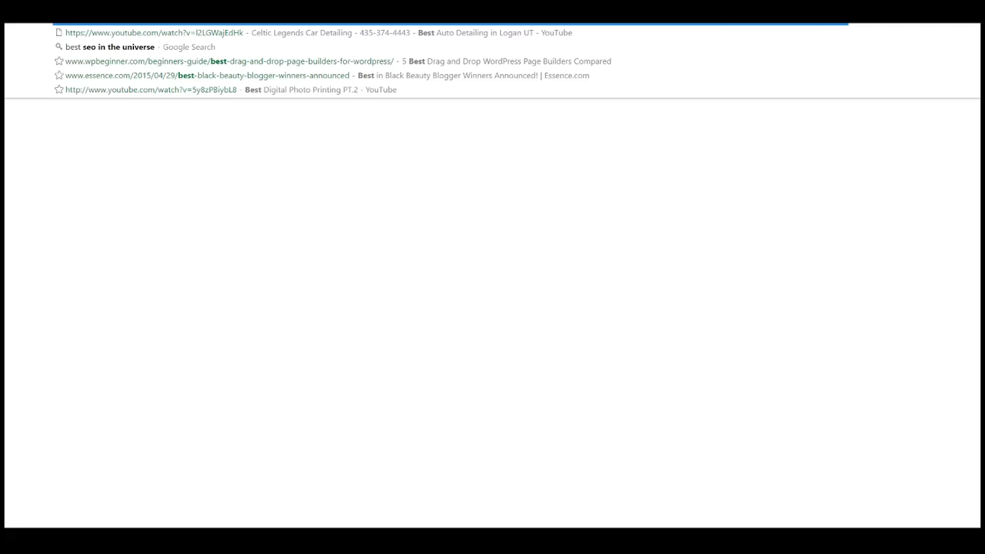
# - Search Google for 'best seo in the universe', then refine it to 'who is the best seo in the universe'
pyautogui.press('Return')
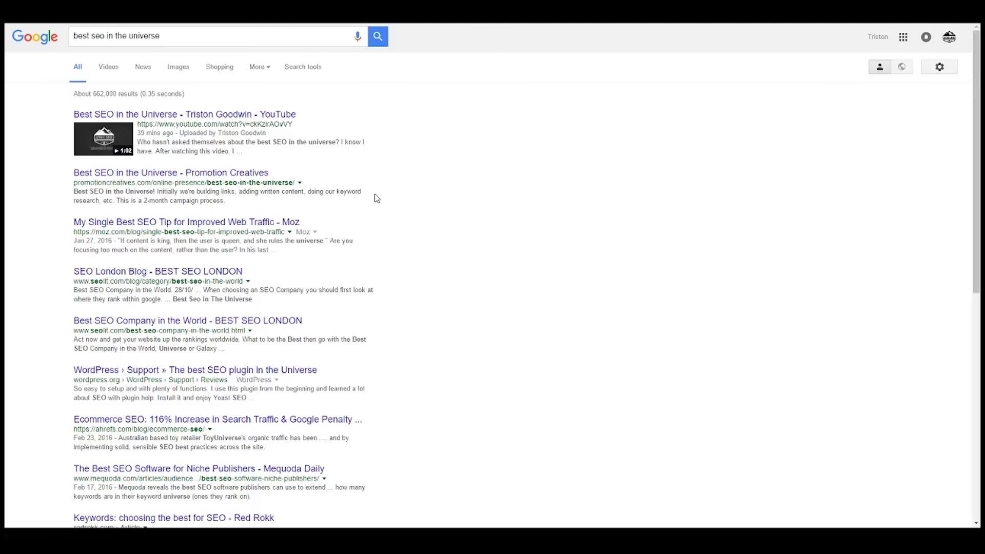
pyautogui.click(76, 35)
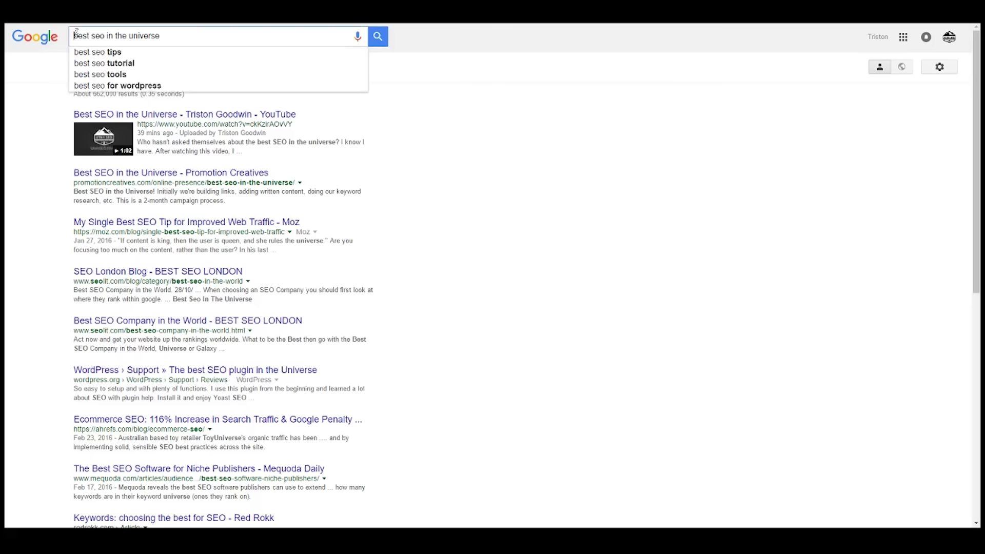
pyautogui.write('who i s the')
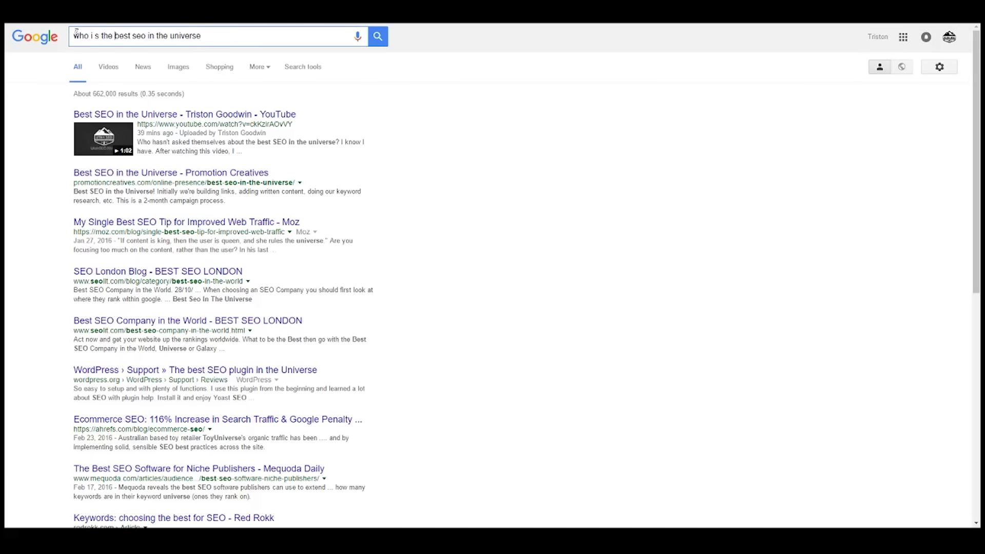
pyautogui.press('Left')
pyautogui.press('Left')
pyautogui.press('Left')
pyautogui.press('Left')
pyautogui.press('Left')
pyautogui.press('Left')
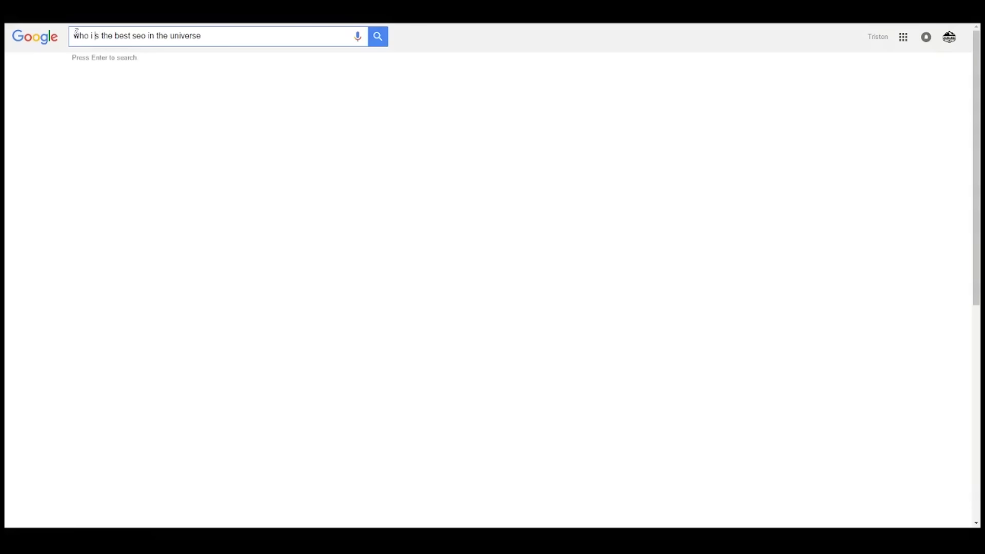
pyautogui.press('BackSpace')
pyautogui.press('Return')
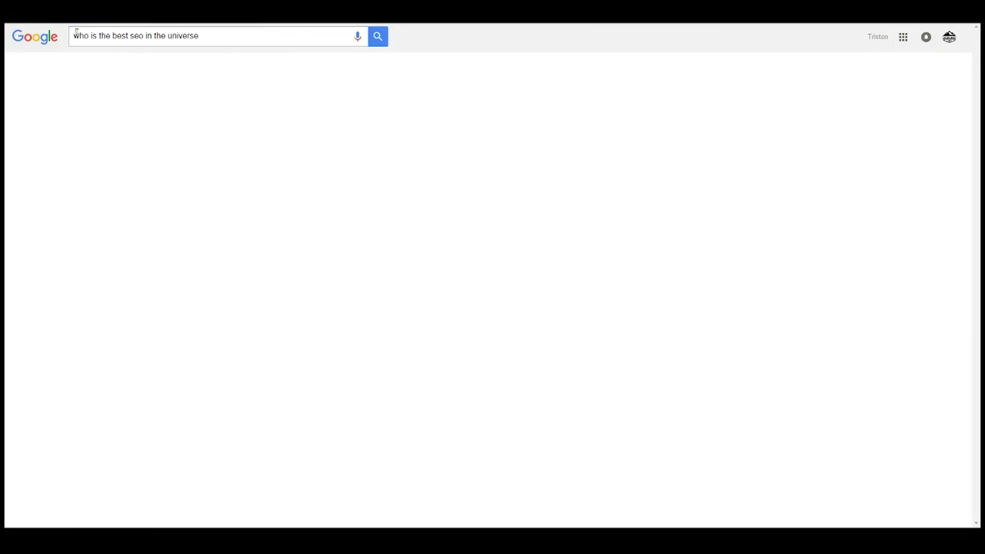